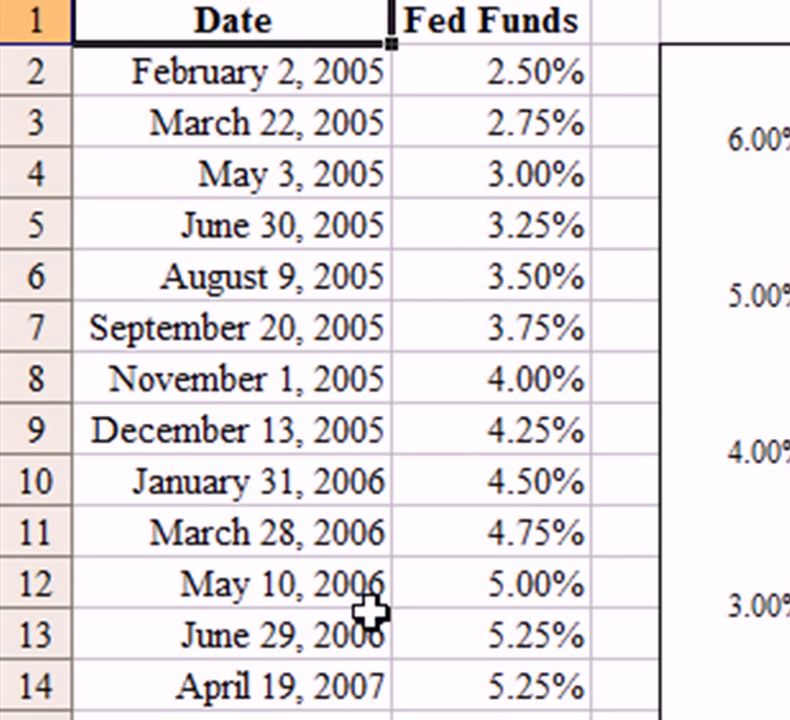
drag(254, 21, 507, 678)
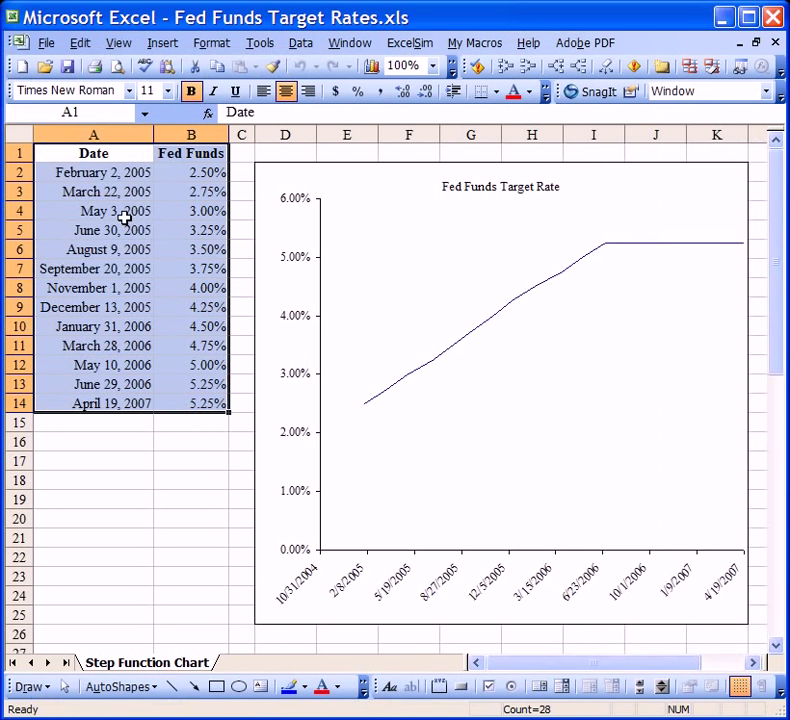
click(298, 72)
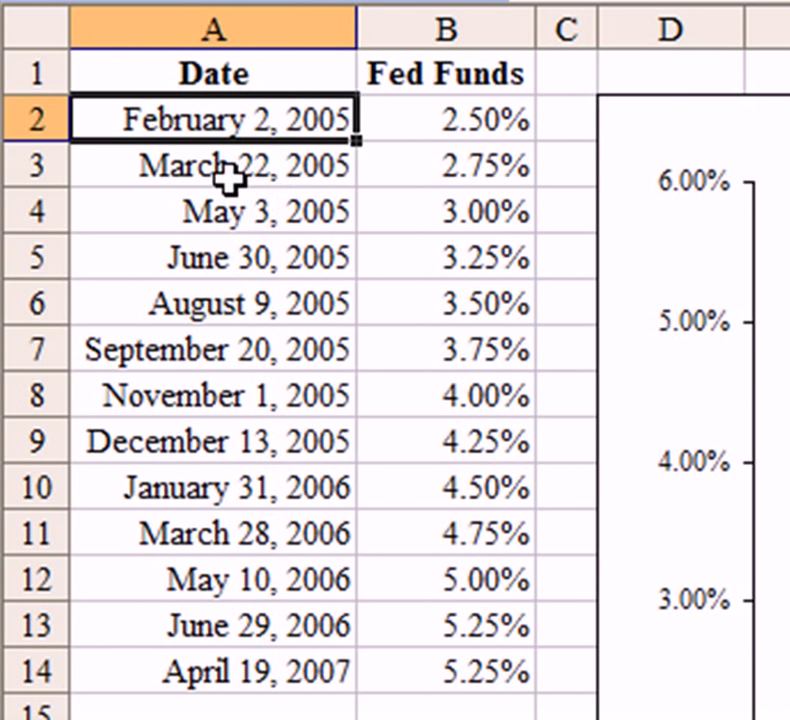
Step: Insert blank cells at A3:B3, above the March 22, 2005 entry, shifting the existing cells down
drag(95, 194, 164, 188)
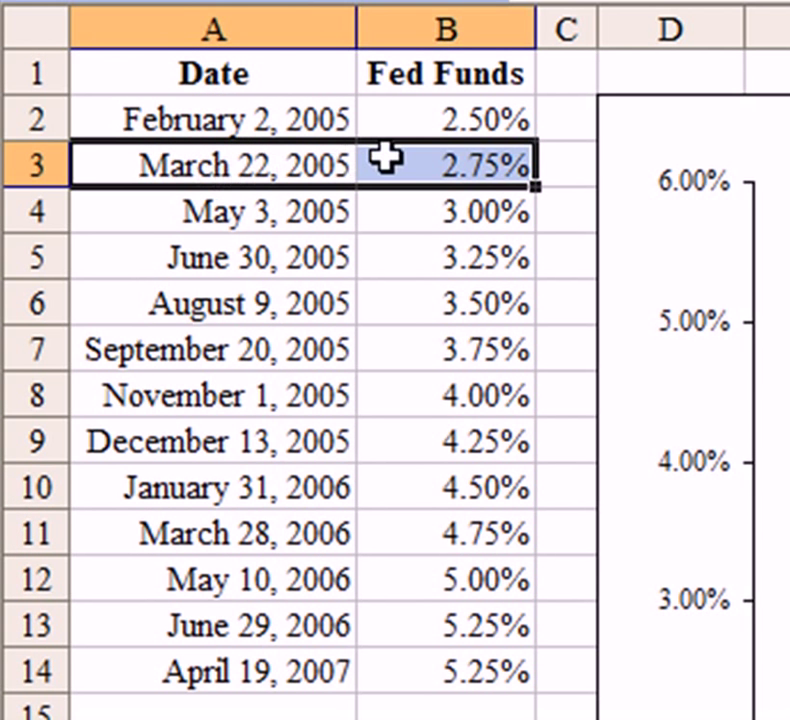
right_click(393, 161)
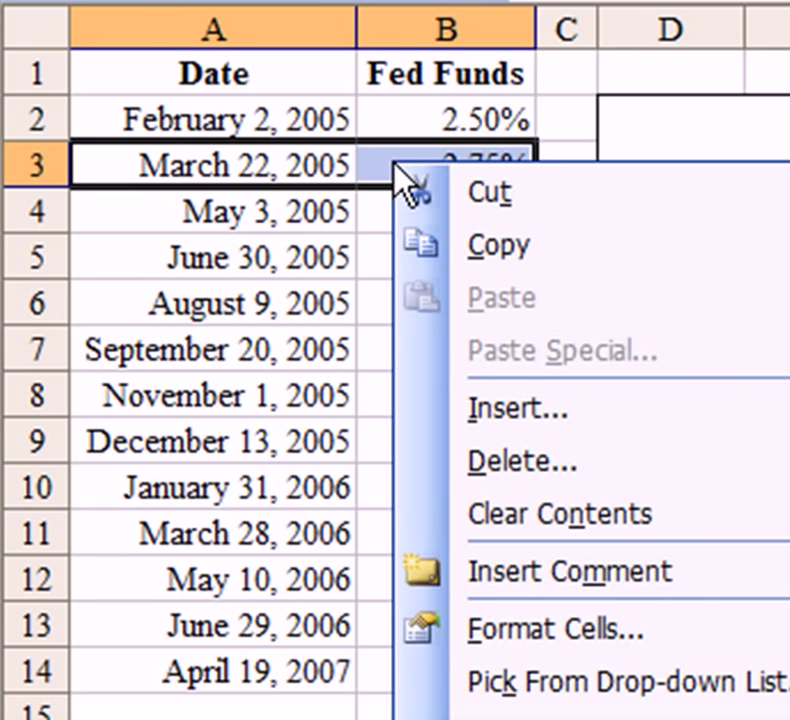
click(481, 408)
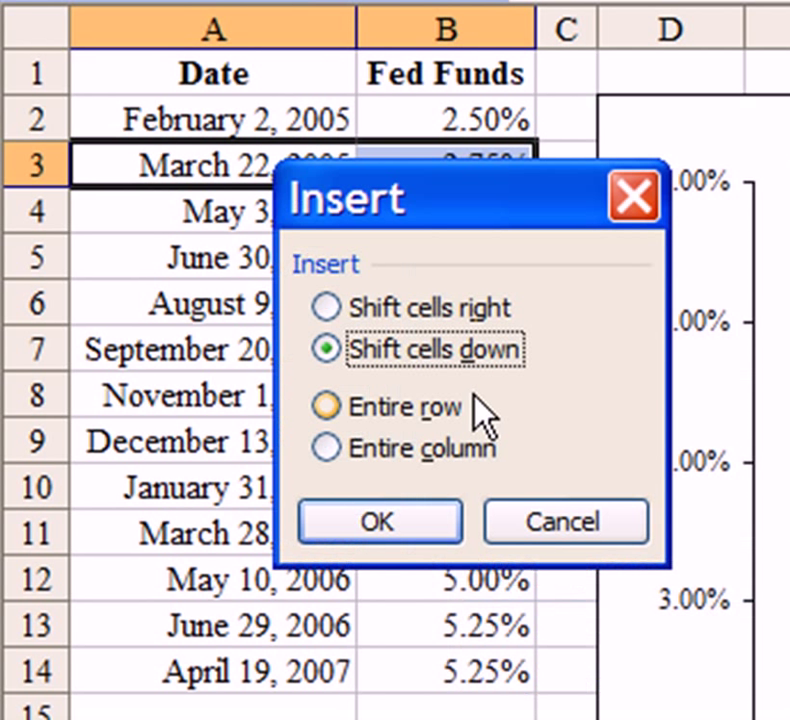
click(420, 535)
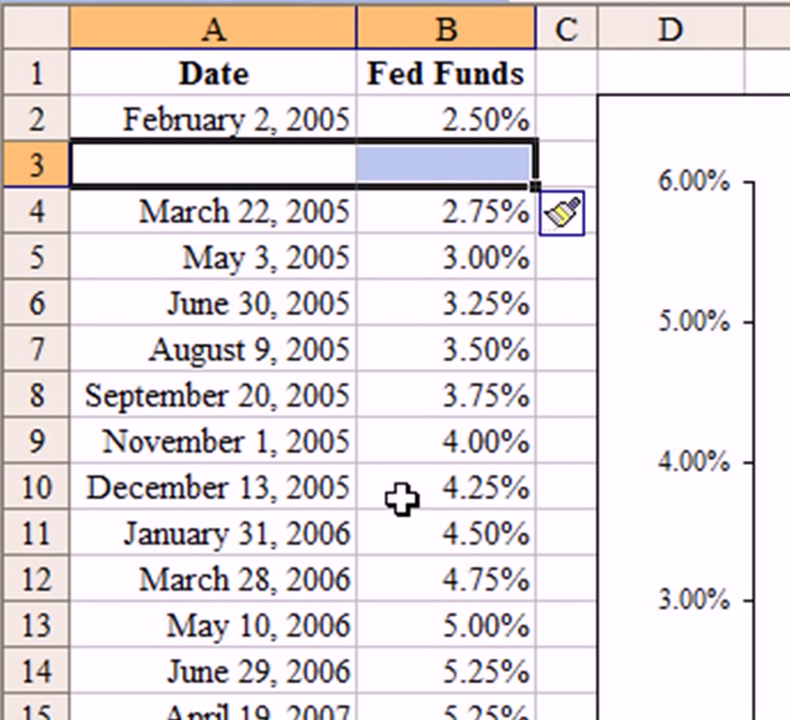
Step: Enter the formula =A2 in the blank date cell A3 to repeat the date above it
drag(287, 164, 407, 185)
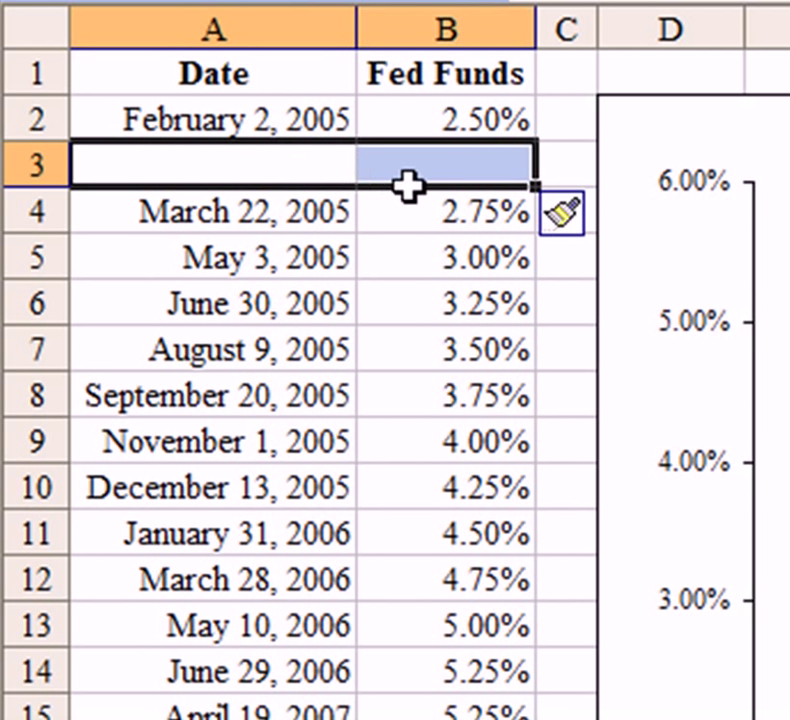
click(420, 168)
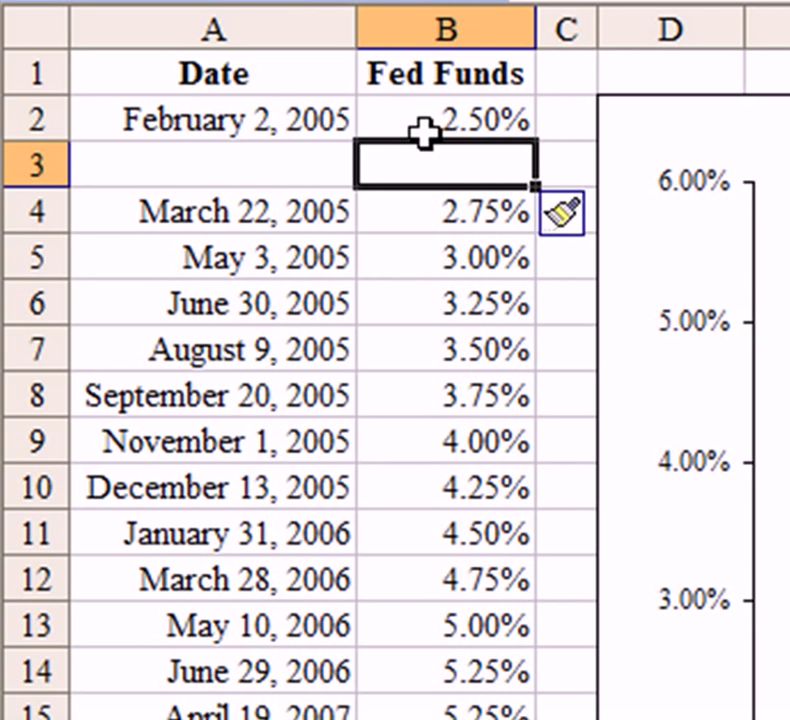
click(278, 170)
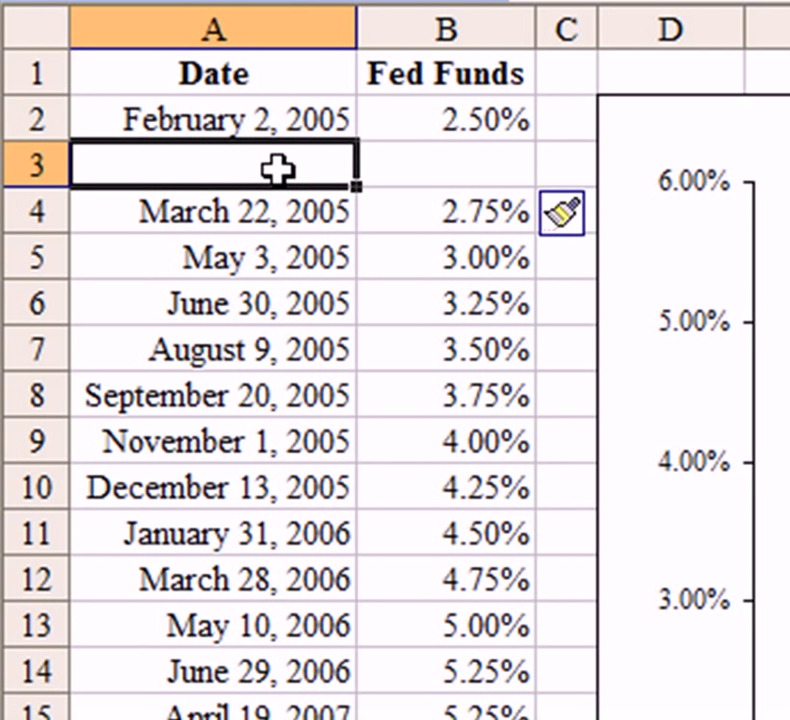
text(=)
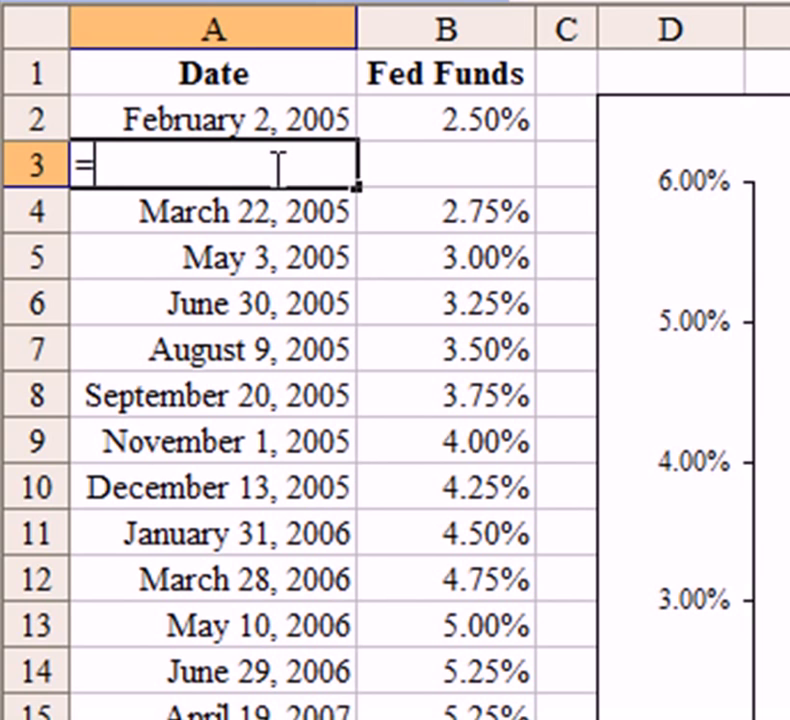
click(258, 118)
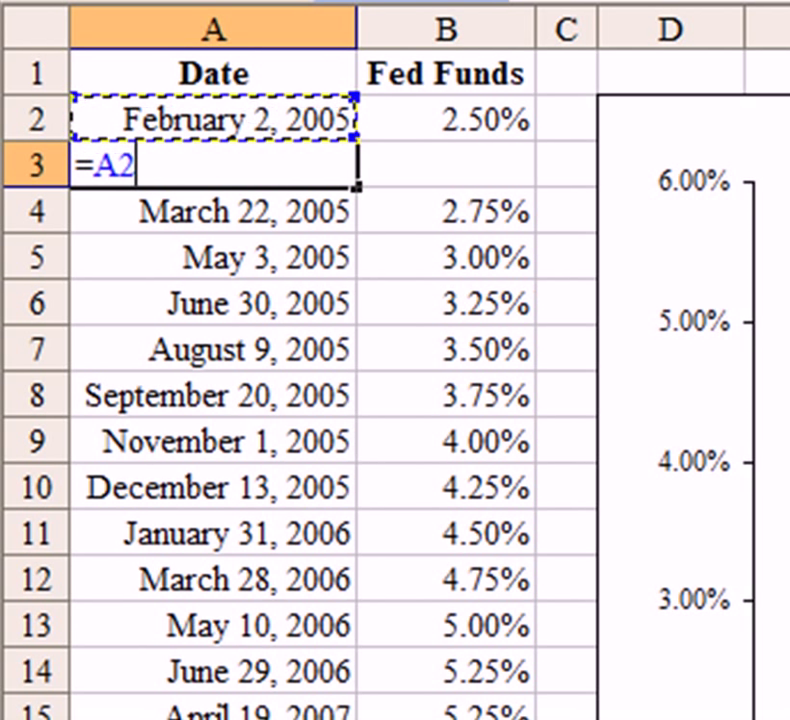
key(ctrl+Return)
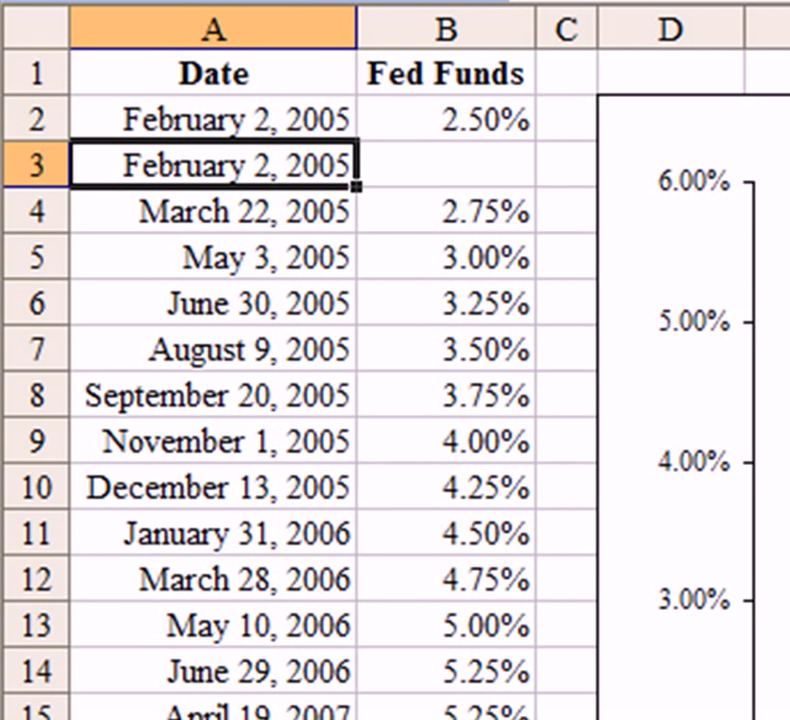
Step: Enter the formula =B4 in the blank Fed Funds cell B3 to take the rate from the entry below
click(446, 165)
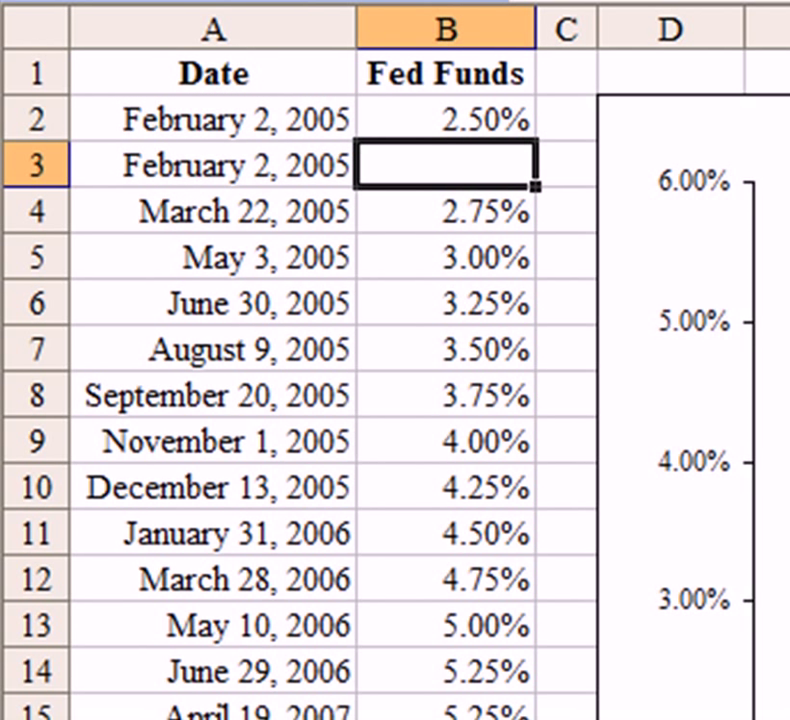
text(=)
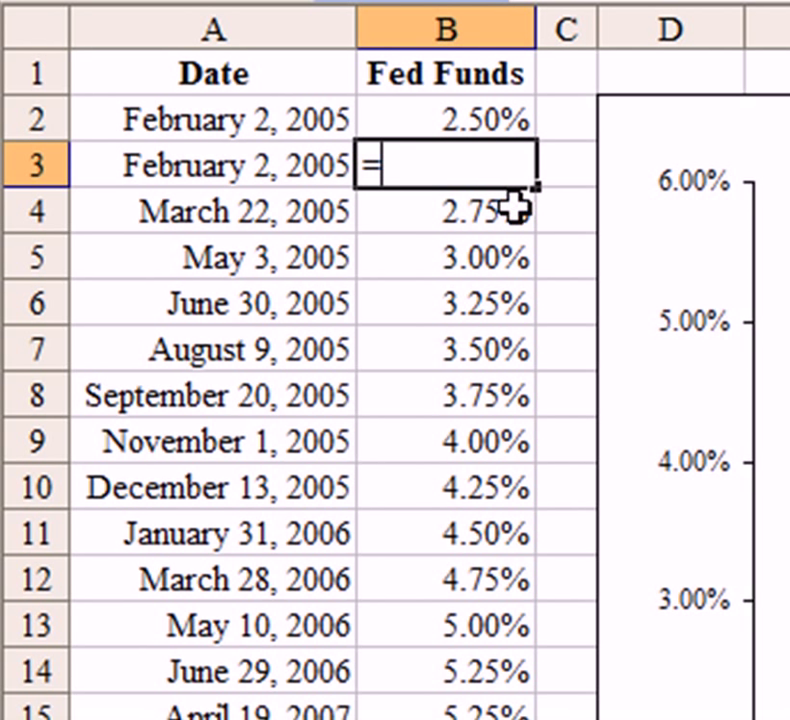
click(514, 207)
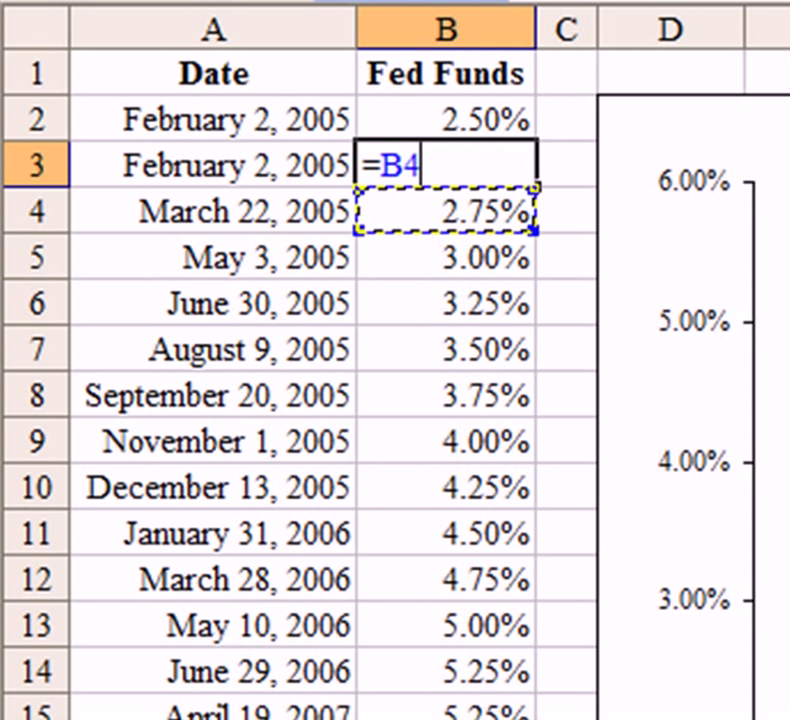
key(ctrl+Return)
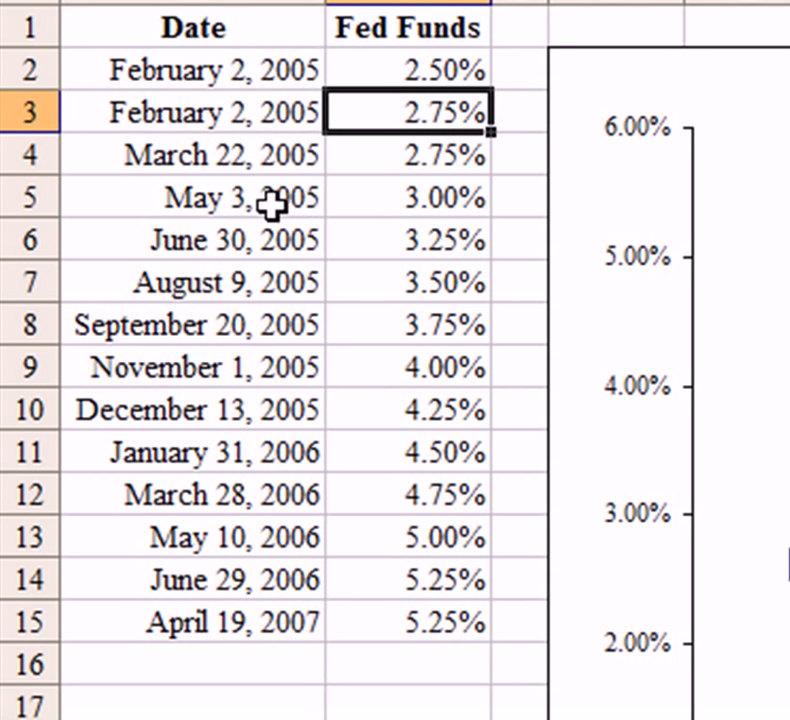
Step: Select the date and rate pairs in rows 5 to 14 as separate selections, and insert blank cells above each pair
drag(261, 203, 388, 200)
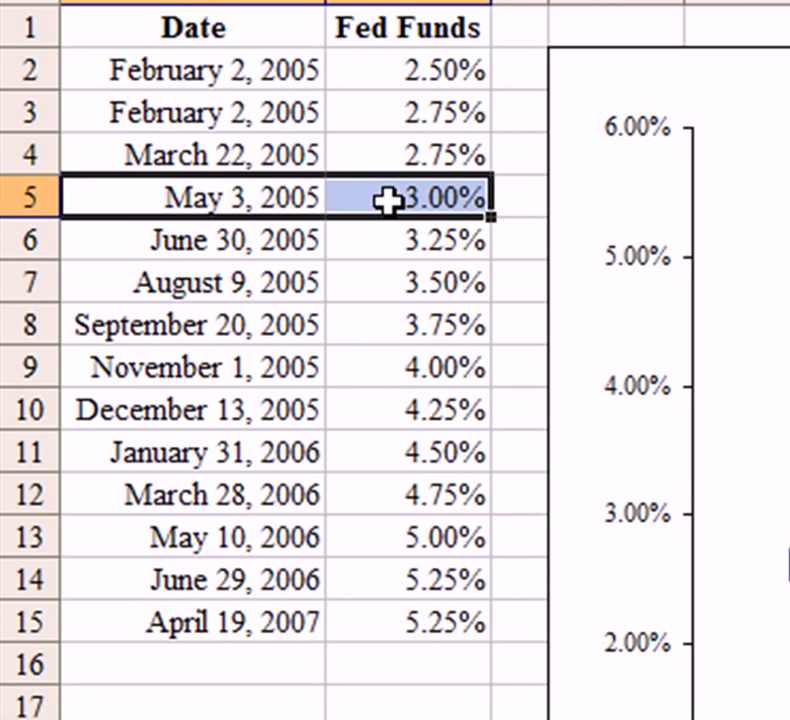
drag(261, 244, 338, 256)
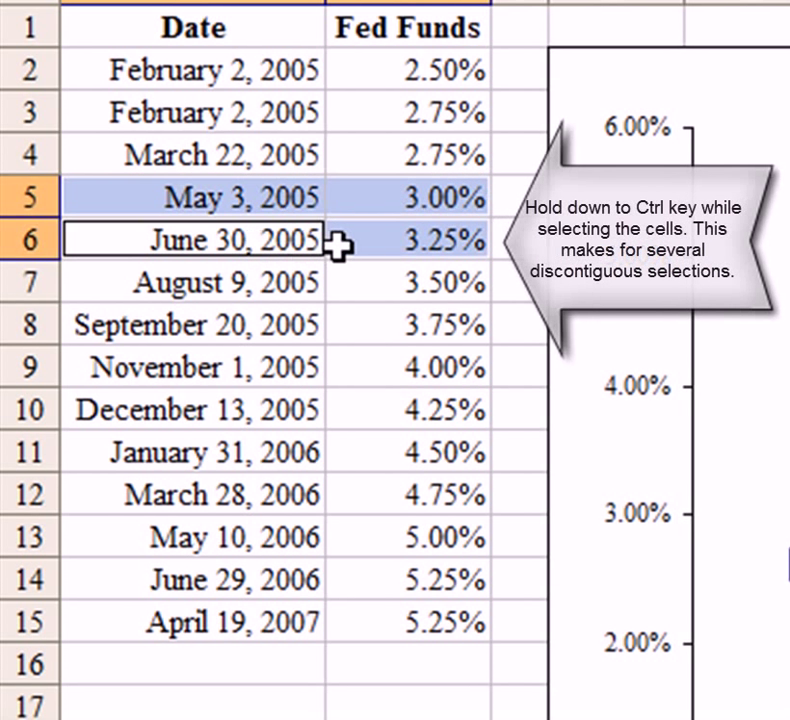
drag(291, 290, 367, 296)
drag(321, 323, 342, 314)
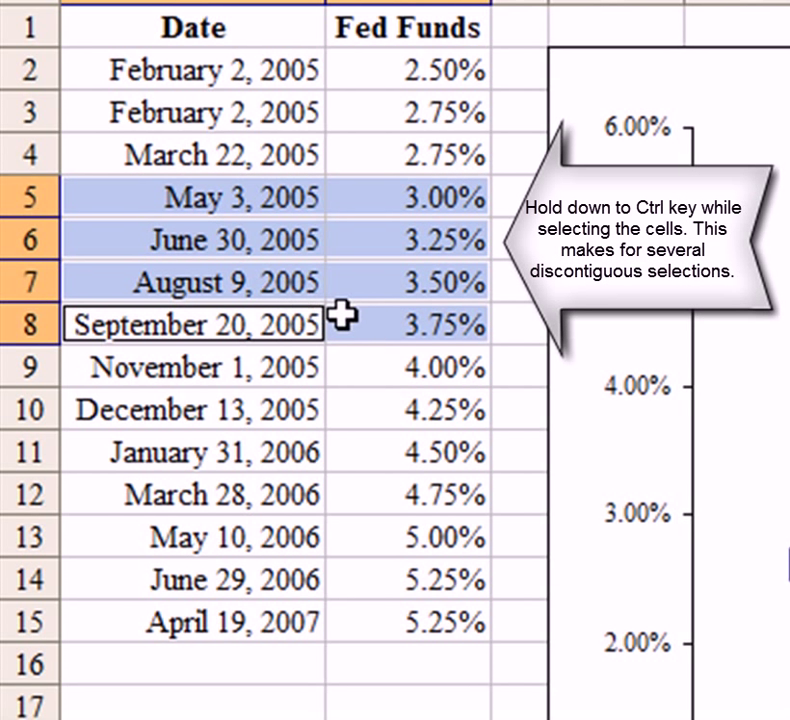
drag(300, 367, 323, 365)
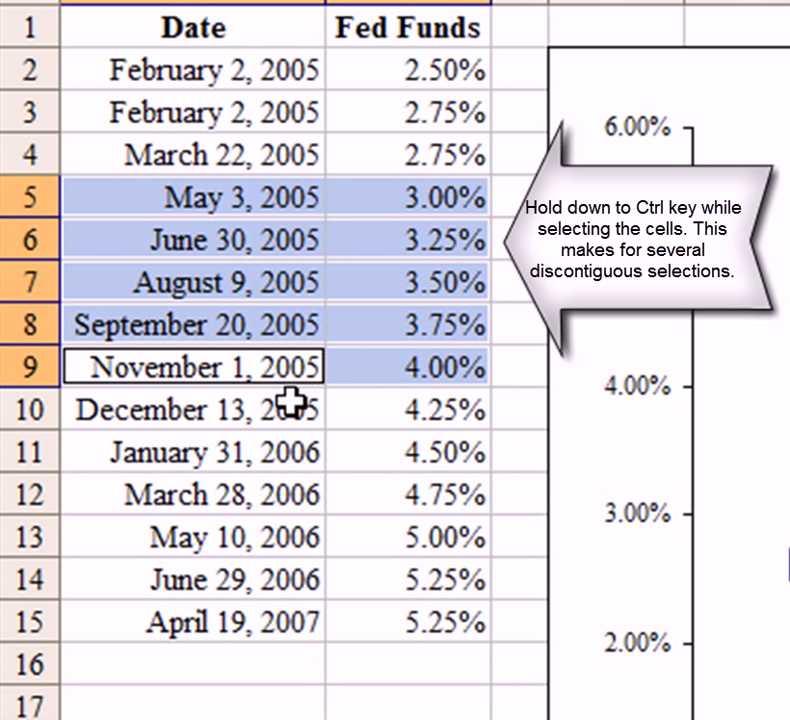
drag(291, 402, 375, 405)
drag(270, 455, 358, 452)
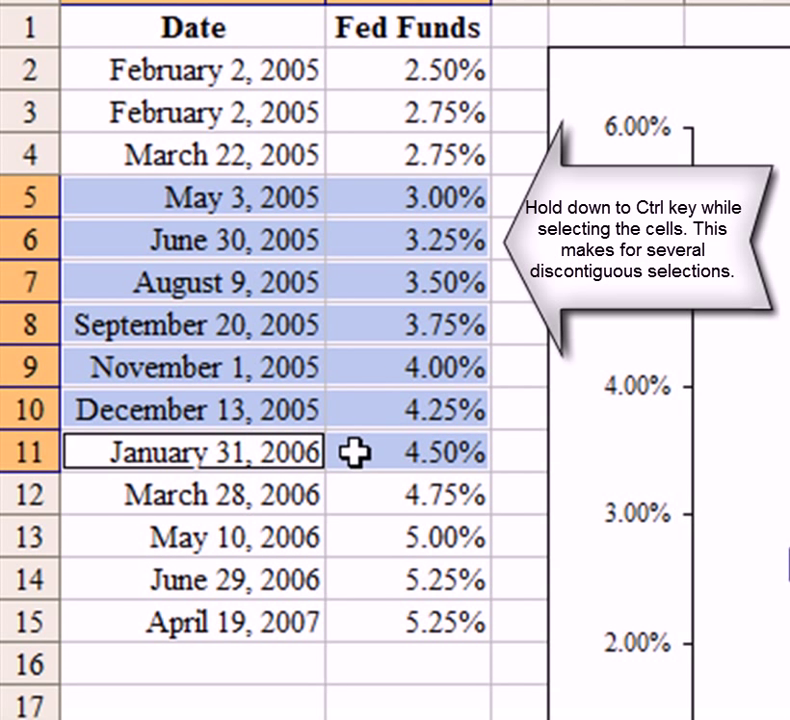
ctrl+click(300, 502)
drag(302, 493, 346, 494)
ctrl+click(300, 536)
drag(300, 536, 346, 536)
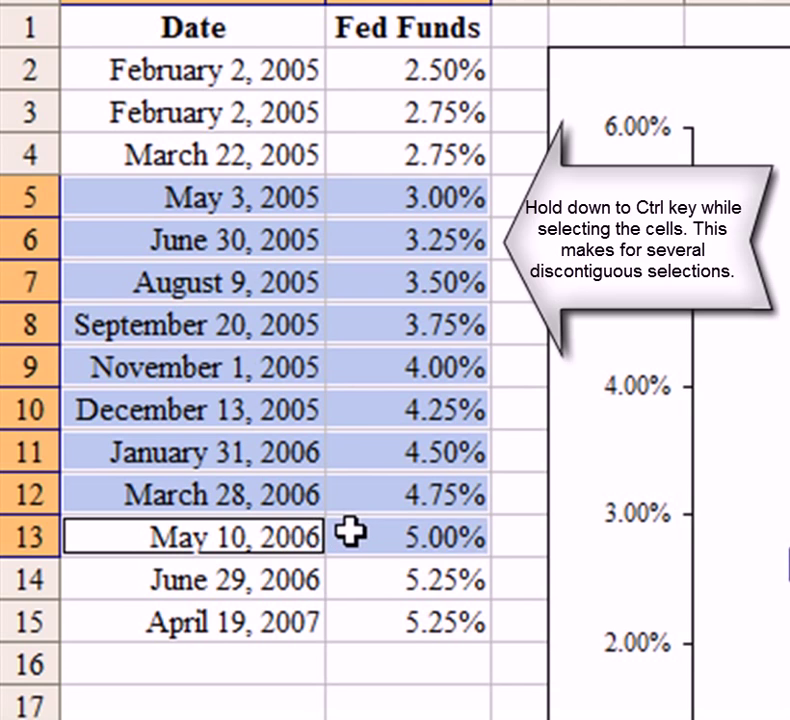
ctrl+click(283, 572)
mouse_move(319, 578)
mouse_down()
mouse_move(353, 517)
mouse_move(320, 600)
mouse_up()
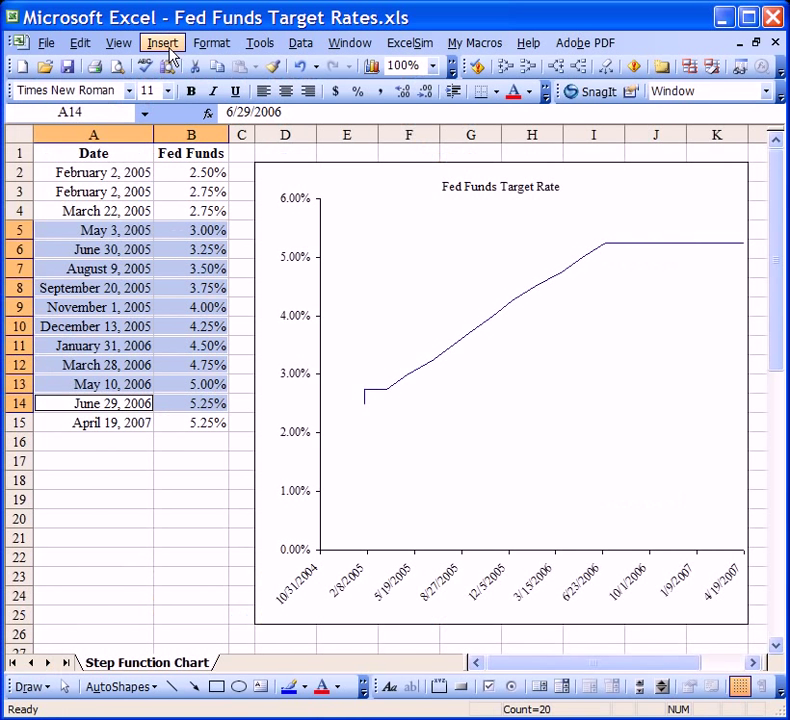
click(162, 43)
click(176, 88)
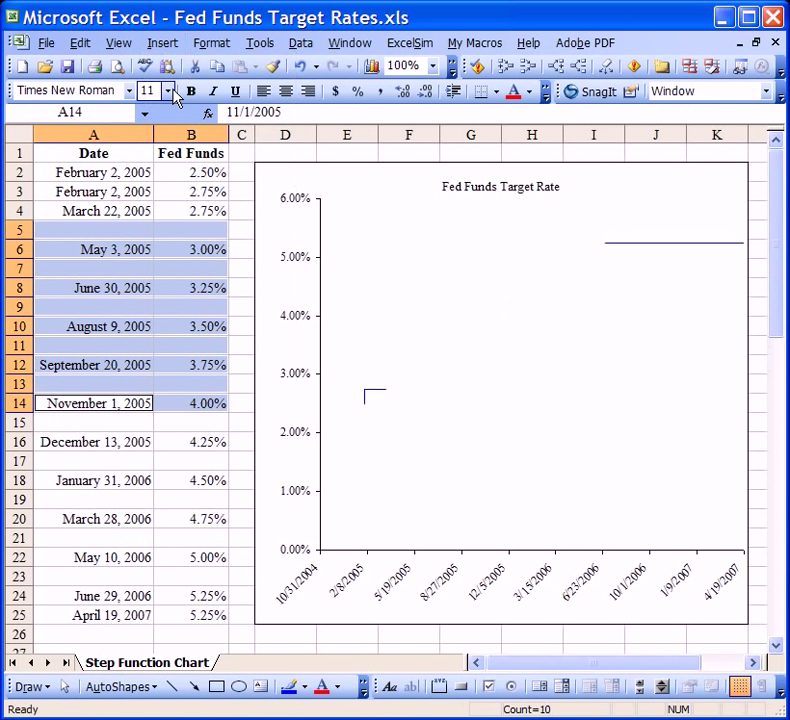
click(116, 233)
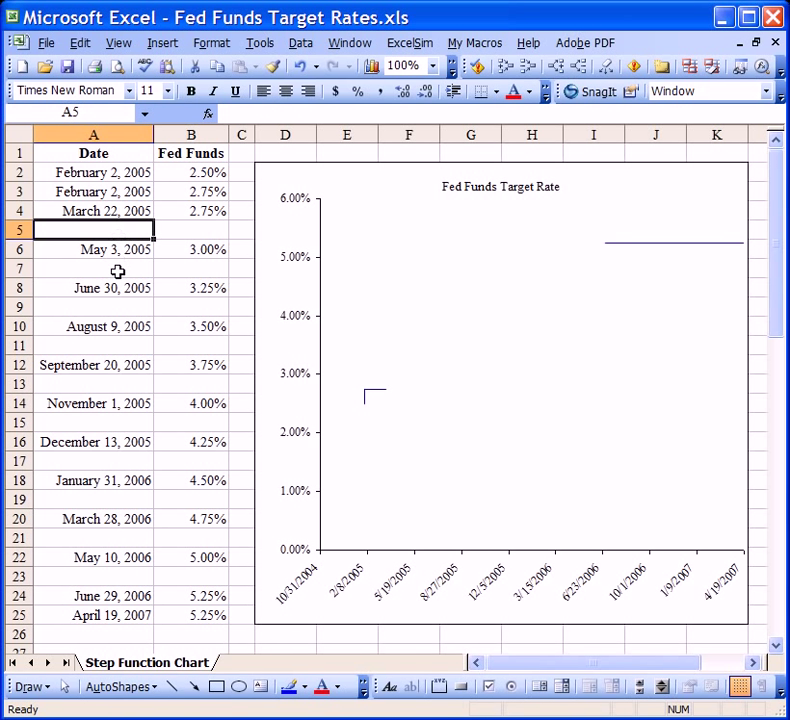
click(116, 268)
click(117, 304)
click(117, 346)
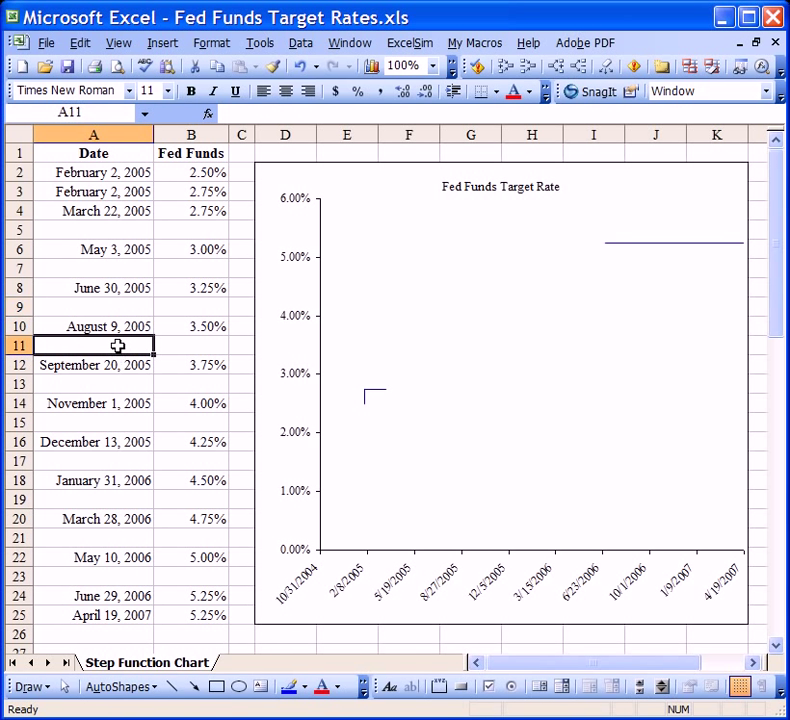
click(116, 232)
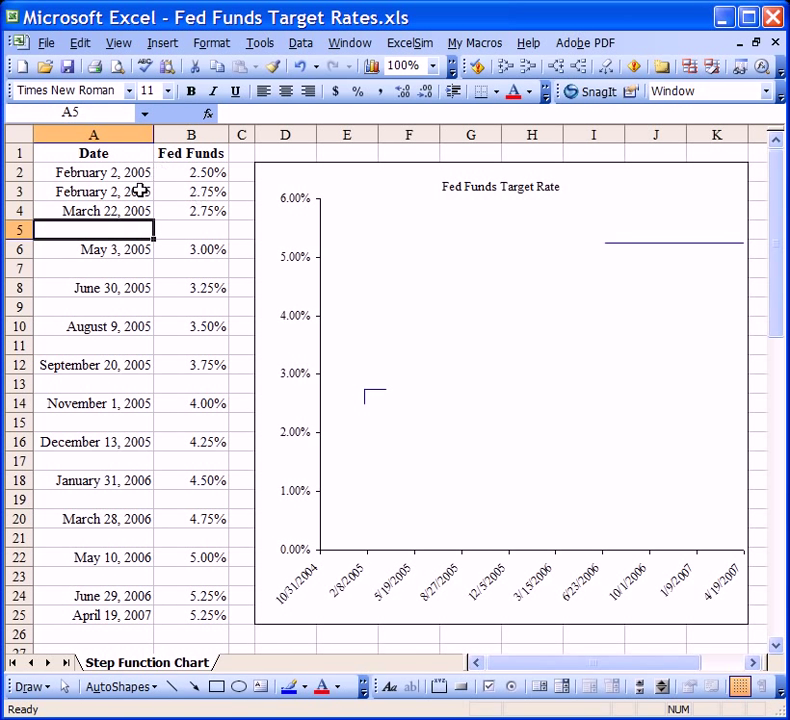
Step: Copy the formulas in A3:B3 and paste them into all the blank date and rate pairs in the odd rows from 5 to 23
drag(140, 191, 169, 191)
right_click(172, 191)
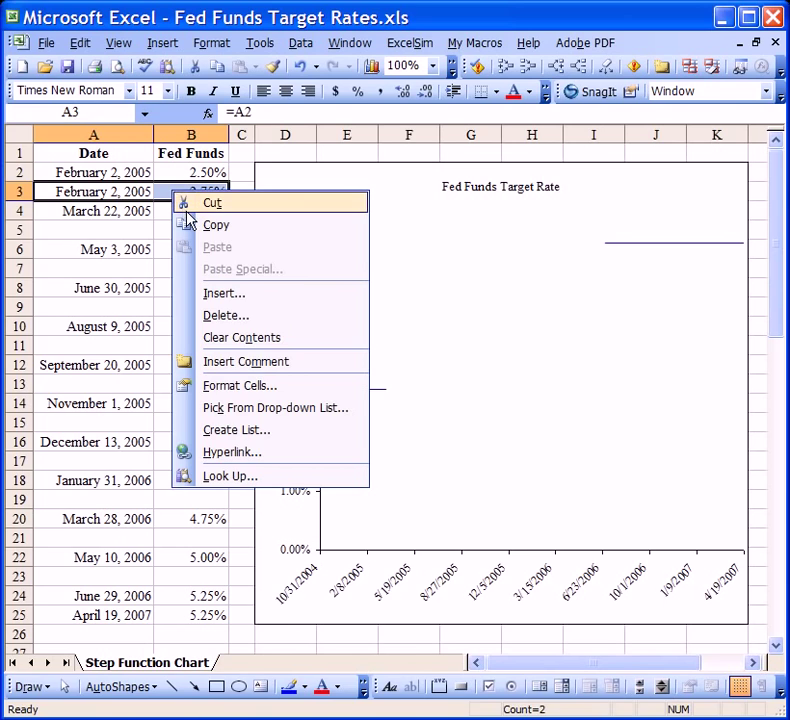
click(190, 224)
drag(143, 227, 158, 230)
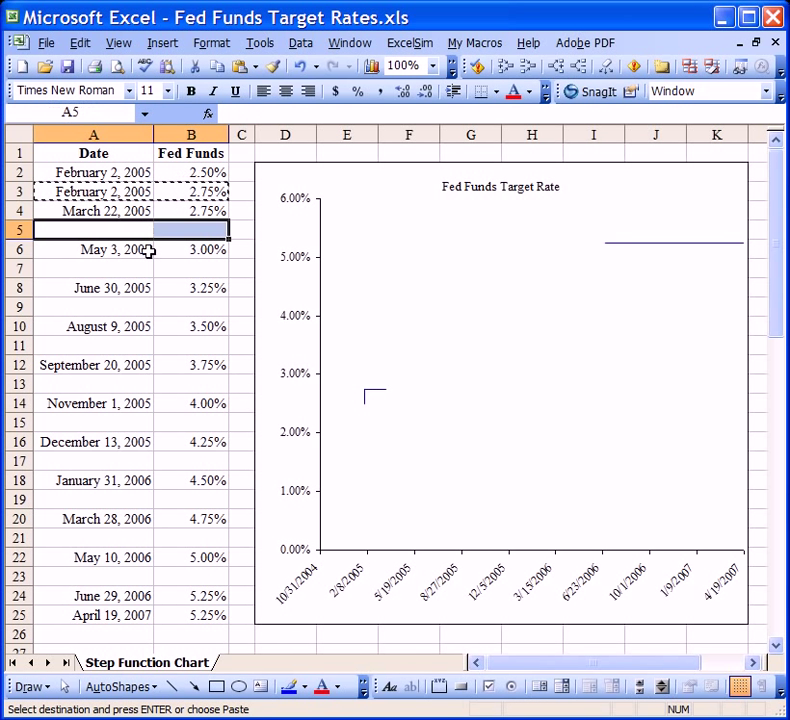
drag(123, 268, 158, 268)
drag(130, 307, 169, 309)
drag(132, 346, 157, 348)
drag(127, 386, 159, 384)
drag(138, 423, 175, 423)
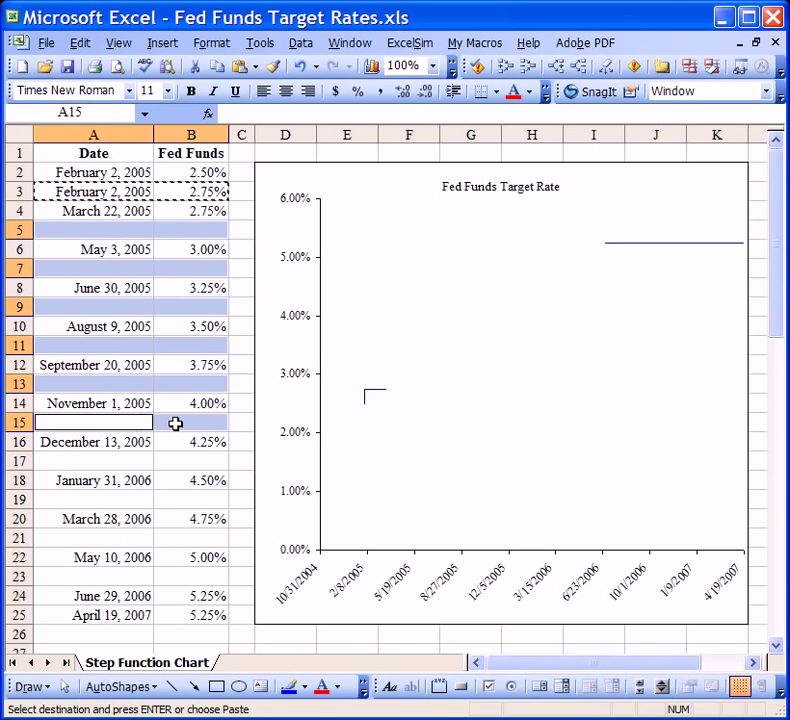
drag(136, 460, 180, 462)
drag(152, 500, 168, 500)
ctrl+click(148, 541)
drag(148, 541, 160, 577)
right_click(160, 577)
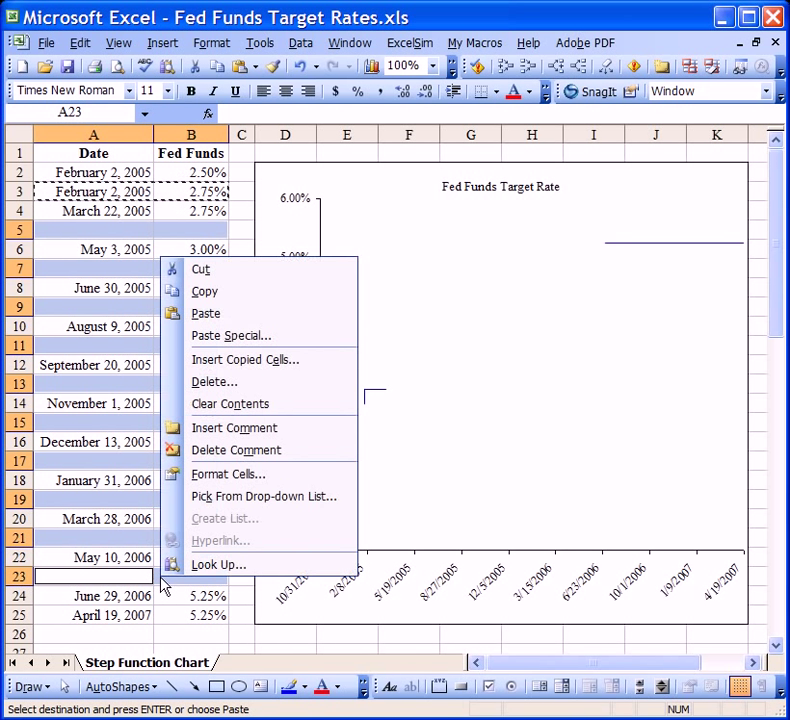
click(216, 316)
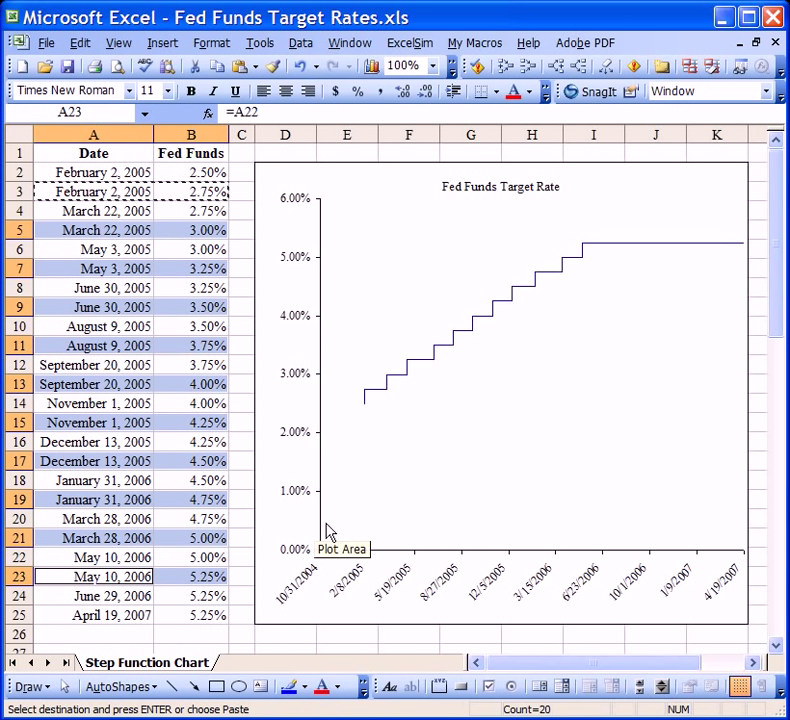
key(Escape)
click(128, 176)
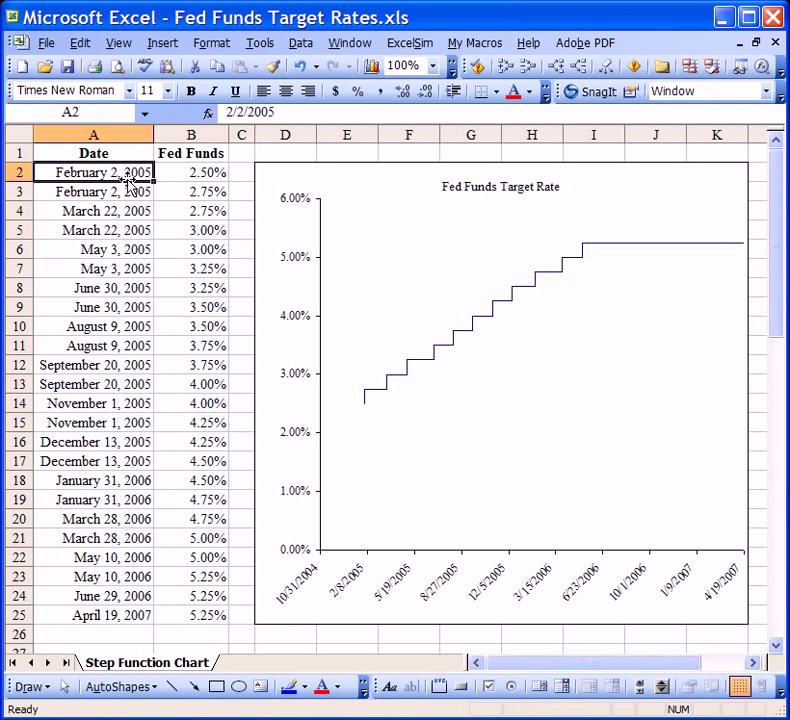